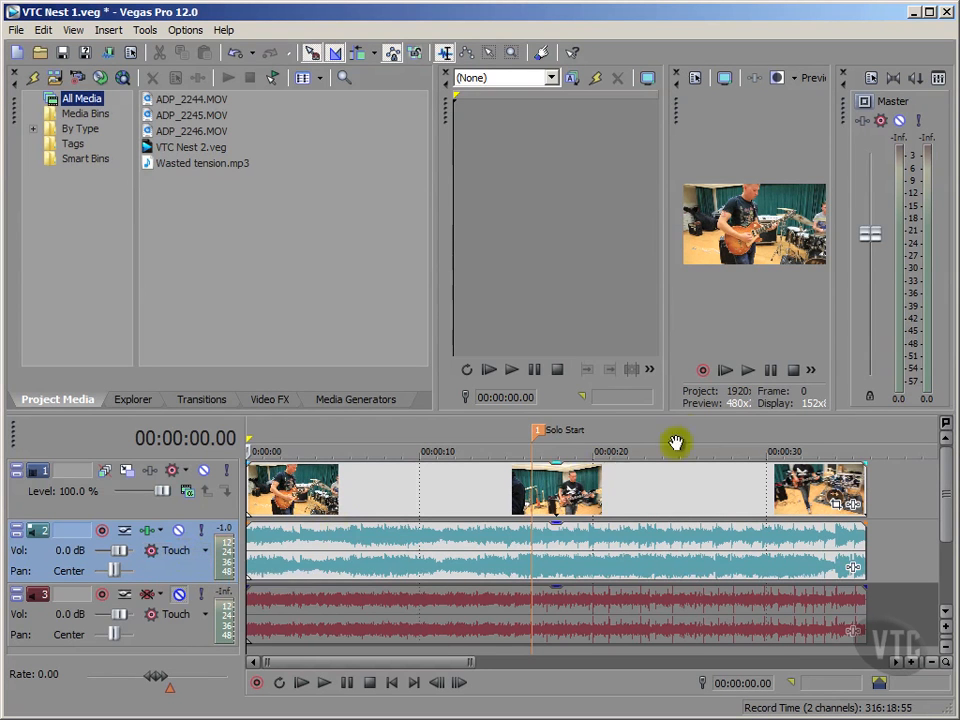
Play the opening of the project twice to find the guitar section, stopping playback each time.
{"action": "left_click", "coordinate": [747, 371]}
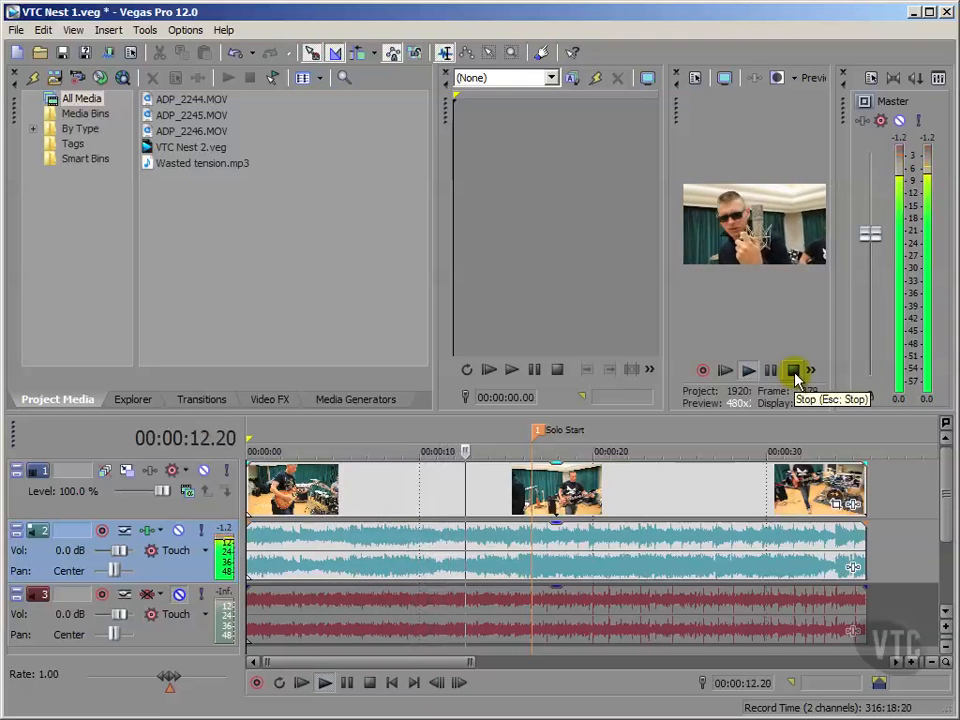
{"action": "left_click", "coordinate": [795, 373]}
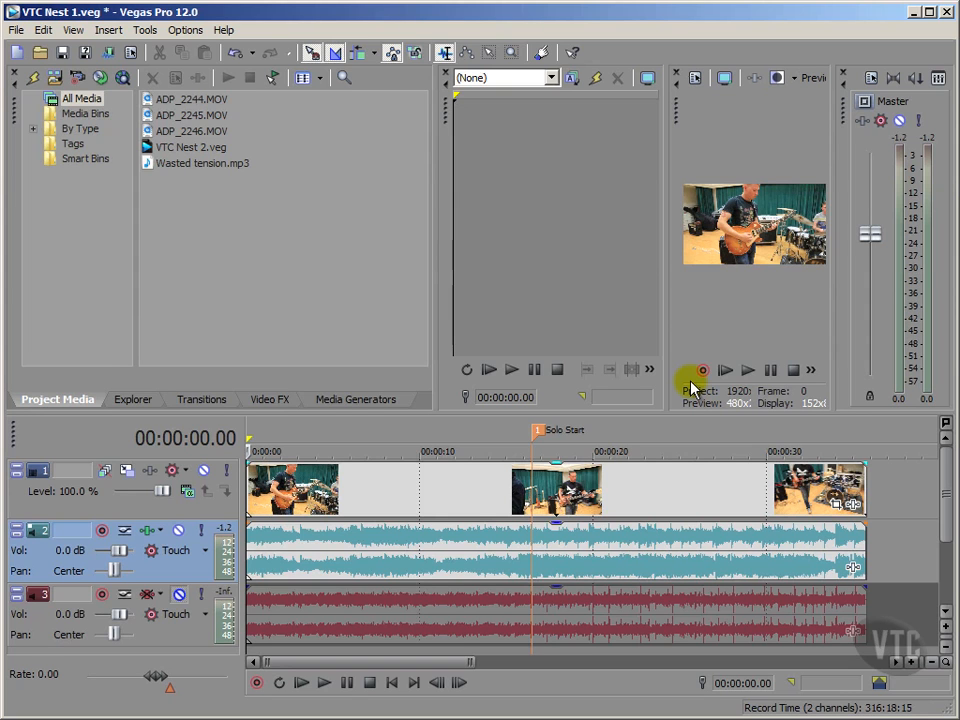
{"action": "left_click", "coordinate": [747, 372]}
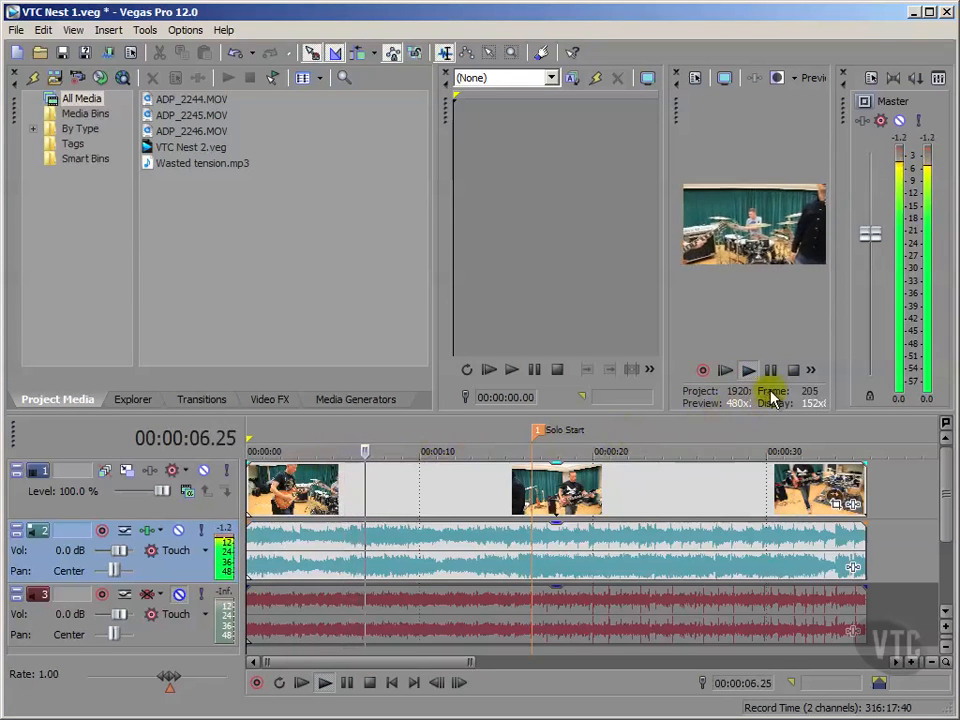
{"action": "left_click", "coordinate": [791, 372]}
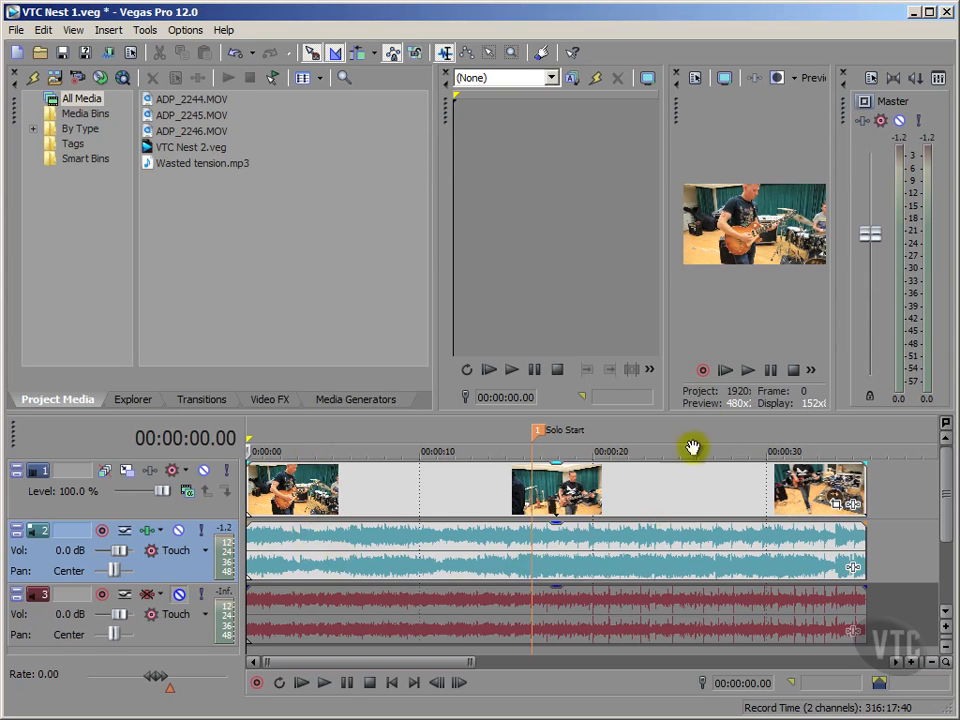
Play the project from the start, dropping markers at about 3 seconds and 10 seconds, and stop playback.
{"action": "left_click", "coordinate": [743, 373]}
{"action": "key", "text": "m"}
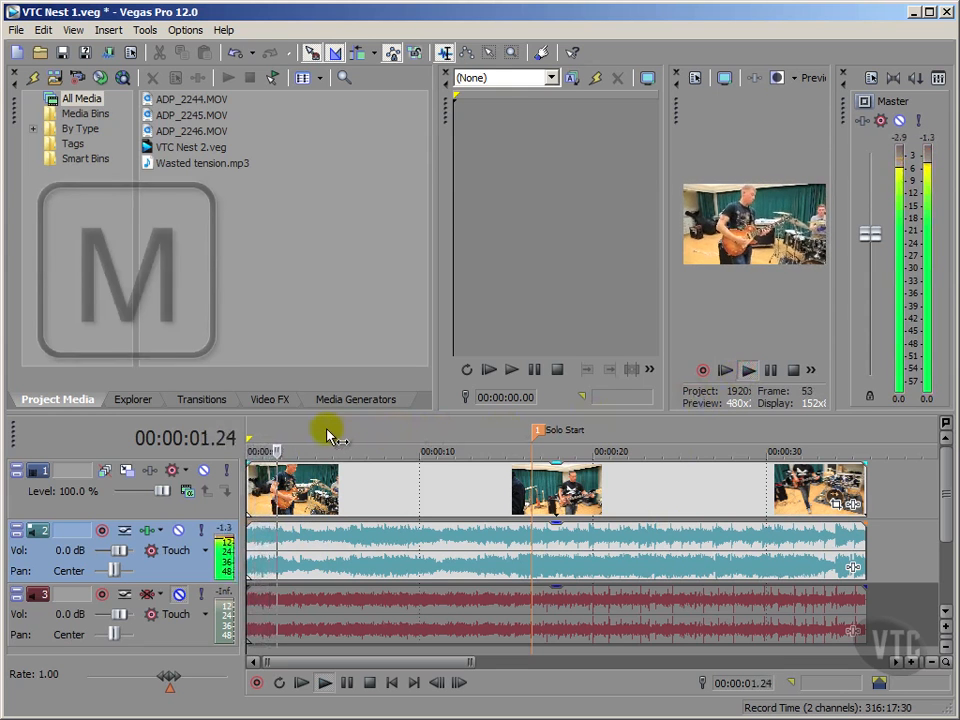
{"action": "key", "text": "m"}
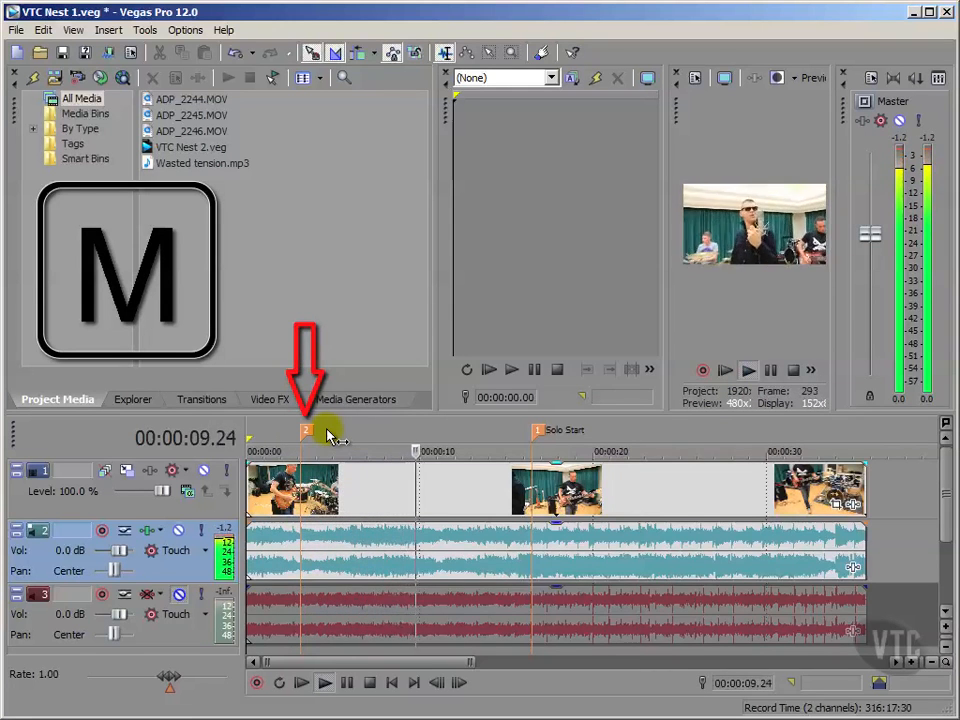
{"action": "key", "text": "m"}
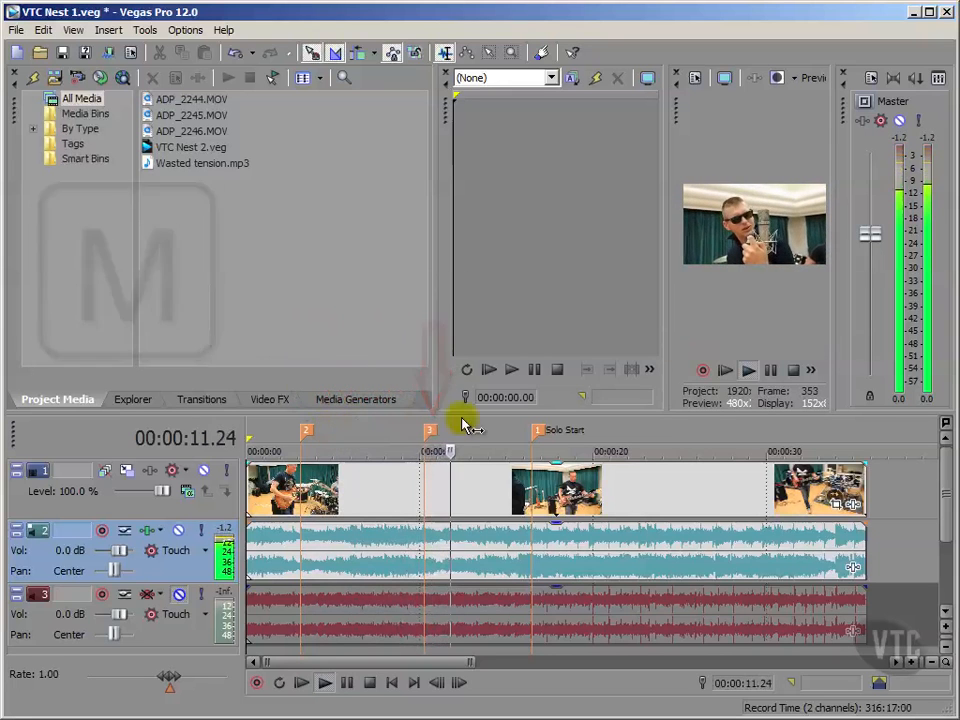
{"action": "left_click", "coordinate": [793, 370]}
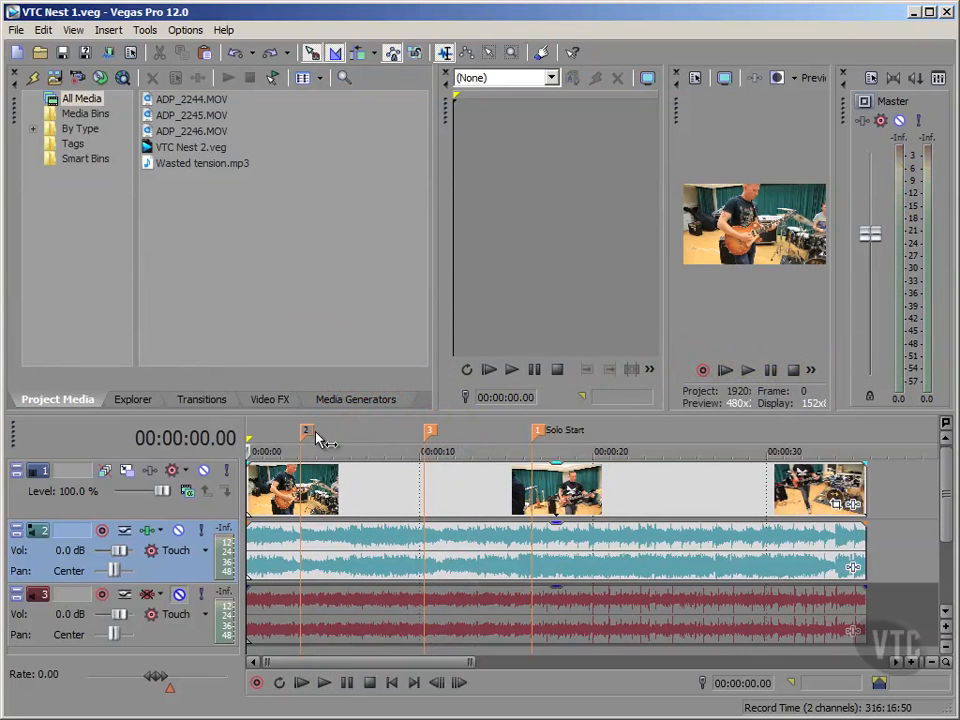
Set the loop region to span from marker 2 at 00:00:03.04 to marker 3 at 00:00:10.08.
{"action": "left_click", "coordinate": [309, 436]}
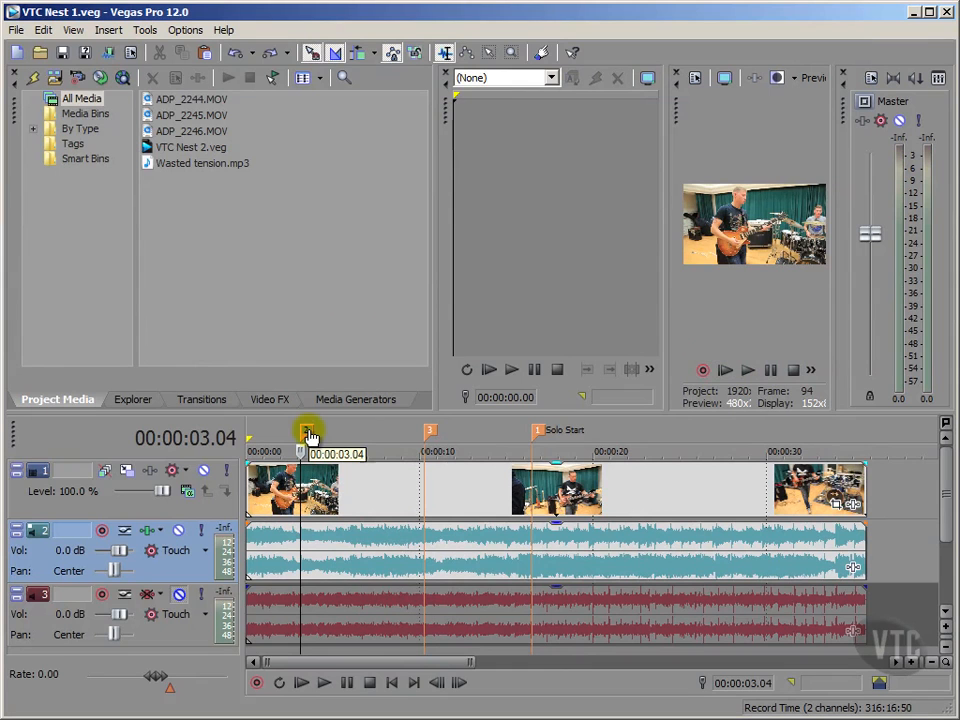
{"action": "left_click", "coordinate": [425, 437]}
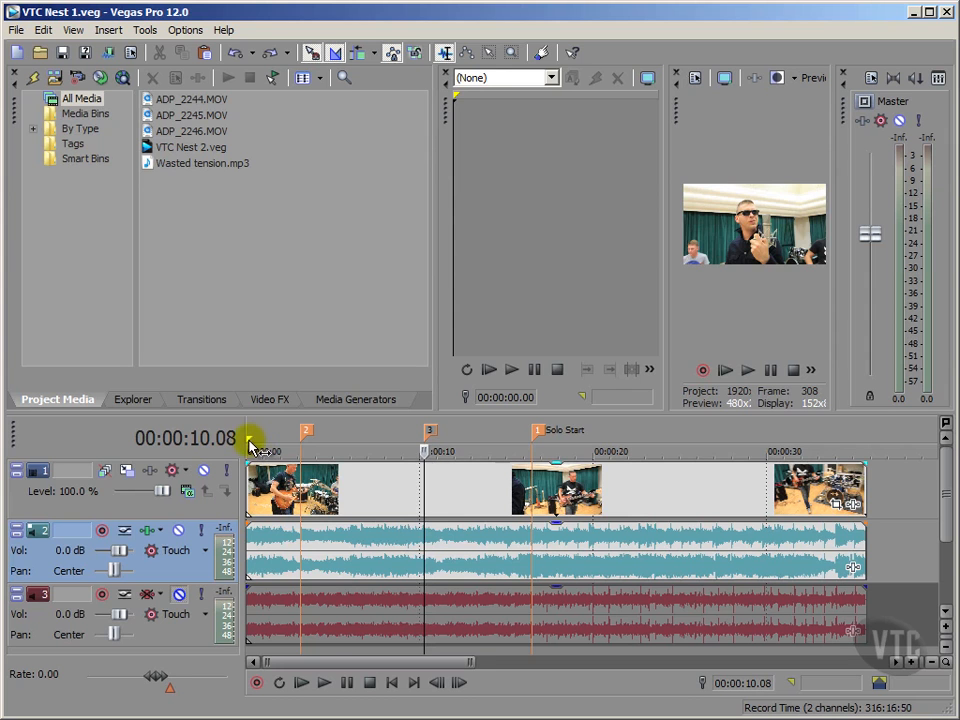
{"action": "left_click", "coordinate": [253, 443]}
{"action": "left_click_drag", "start_coordinate": [297, 441], "coordinate": [424, 429]}
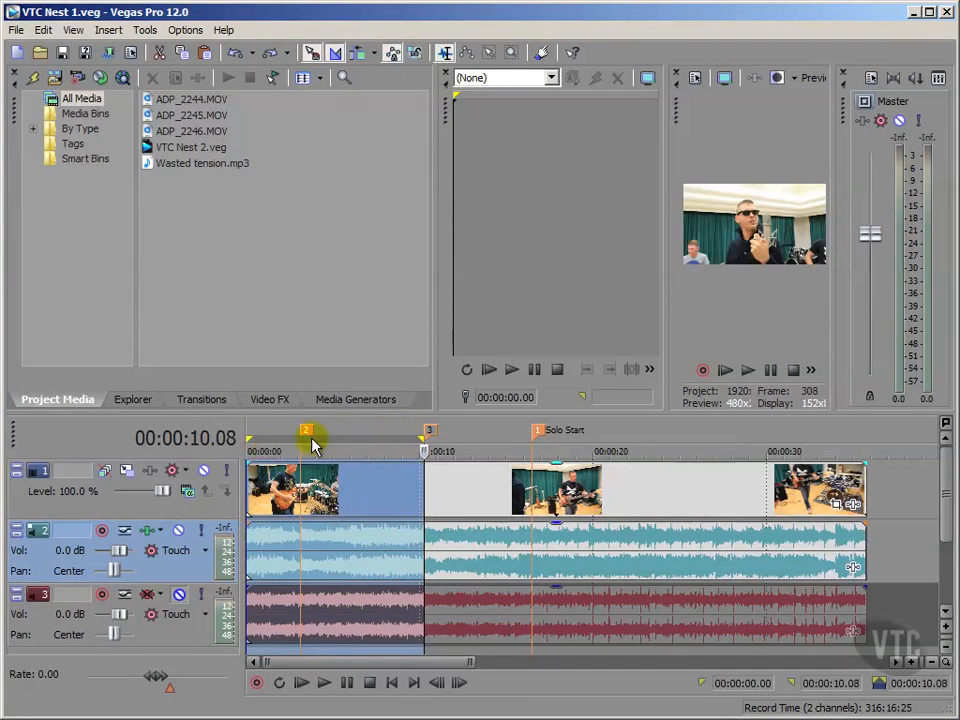
{"action": "left_click_drag", "start_coordinate": [251, 441], "coordinate": [299, 452]}
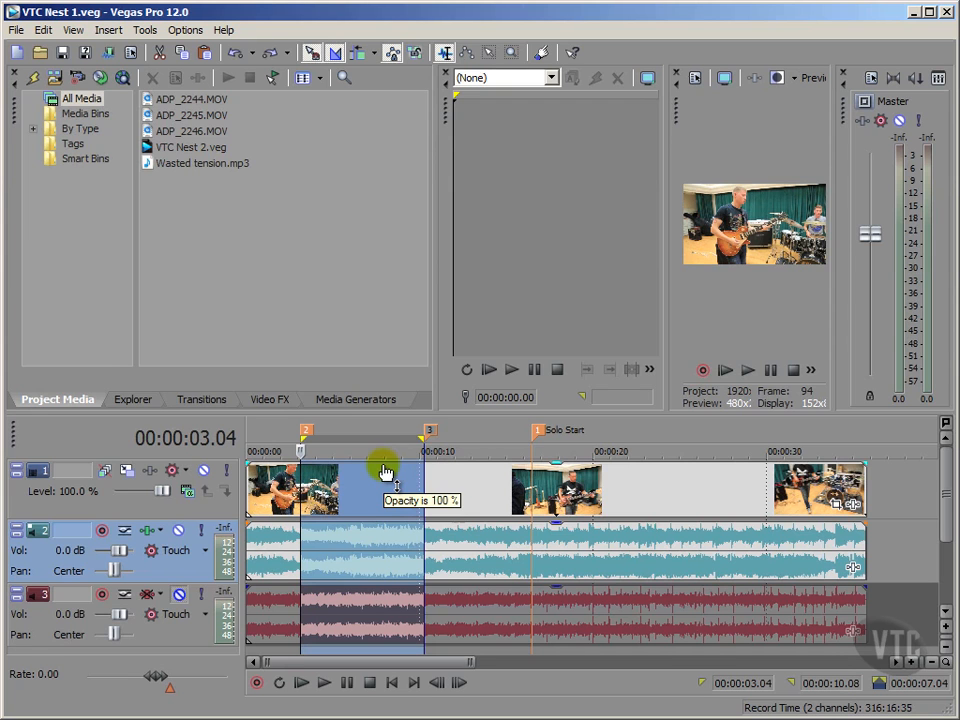
Start a render of the project and choose the Video for Windows PAL DV Widescreen template.
{"action": "left_click", "coordinate": [18, 30]}
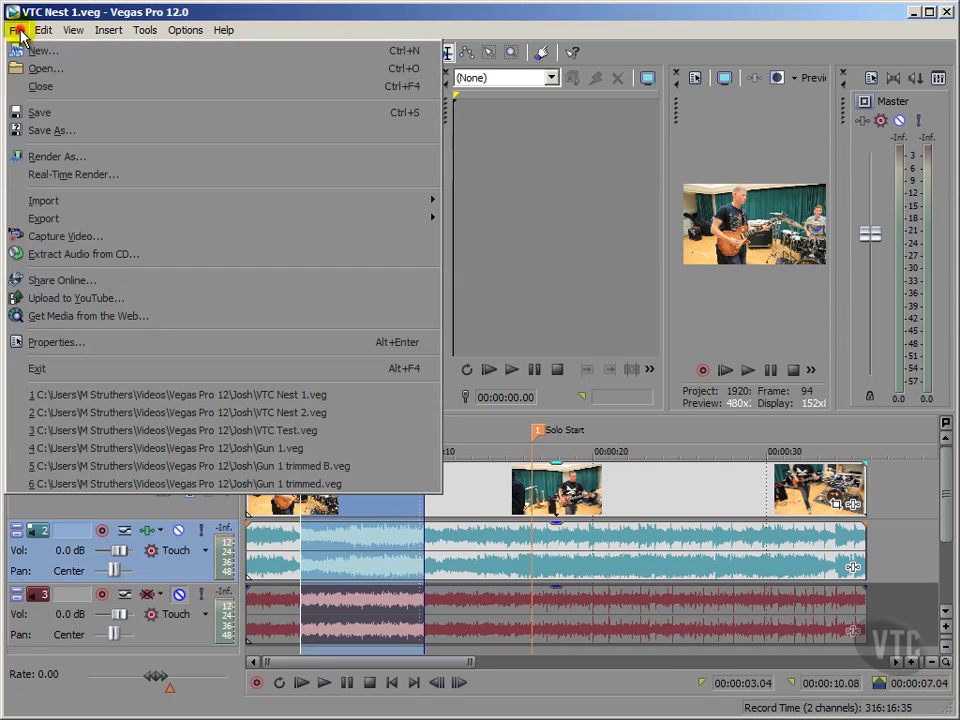
{"action": "left_click", "coordinate": [50, 158]}
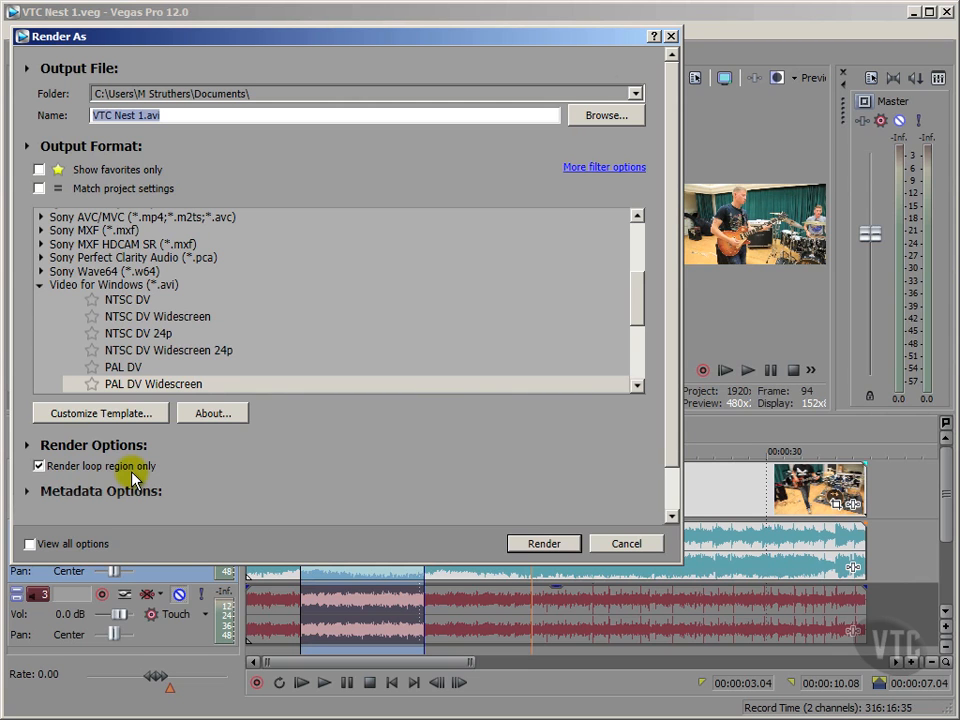
{"action": "left_click", "coordinate": [150, 384]}
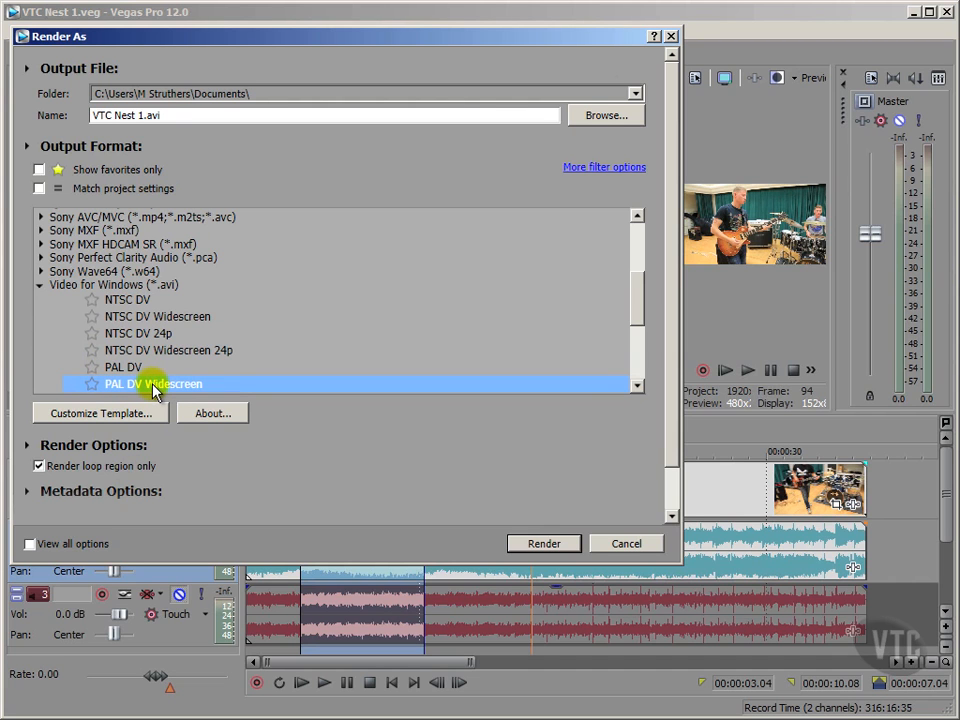
Name the render output file Guitar Section 1.avi.
{"action": "left_click", "coordinate": [140, 115]}
{"action": "key", "text": "BackSpace"}
{"action": "key", "text": "BackSpace"}
{"action": "key", "text": "BackSpace"}
{"action": "key", "text": "BackSpace"}
{"action": "key", "text": "BackSpace"}
{"action": "key", "text": "BackSpace"}
{"action": "key", "text": "BackSpace"}
{"action": "key", "text": "BackSpace"}
{"action": "key", "text": "BackSpace"}
{"action": "key", "text": "BackSpace"}
{"action": "type", "text": "Guitar Seq"}
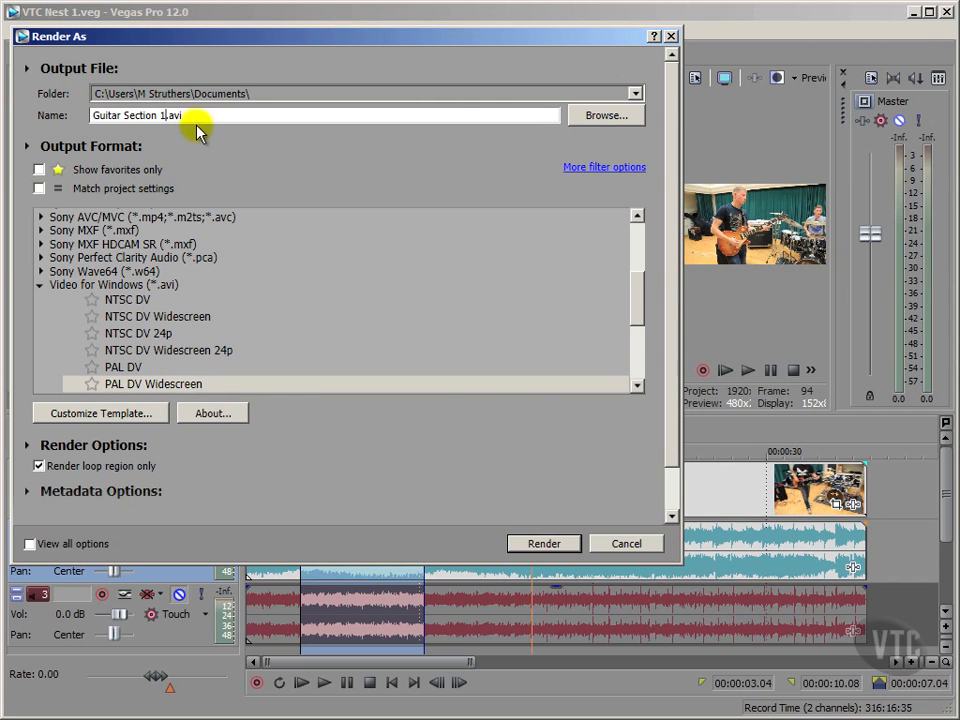
Set the output location to the project folder's Video subfolder and render the loop region as PAL DV Widescreen.
{"action": "left_click", "coordinate": [592, 118]}
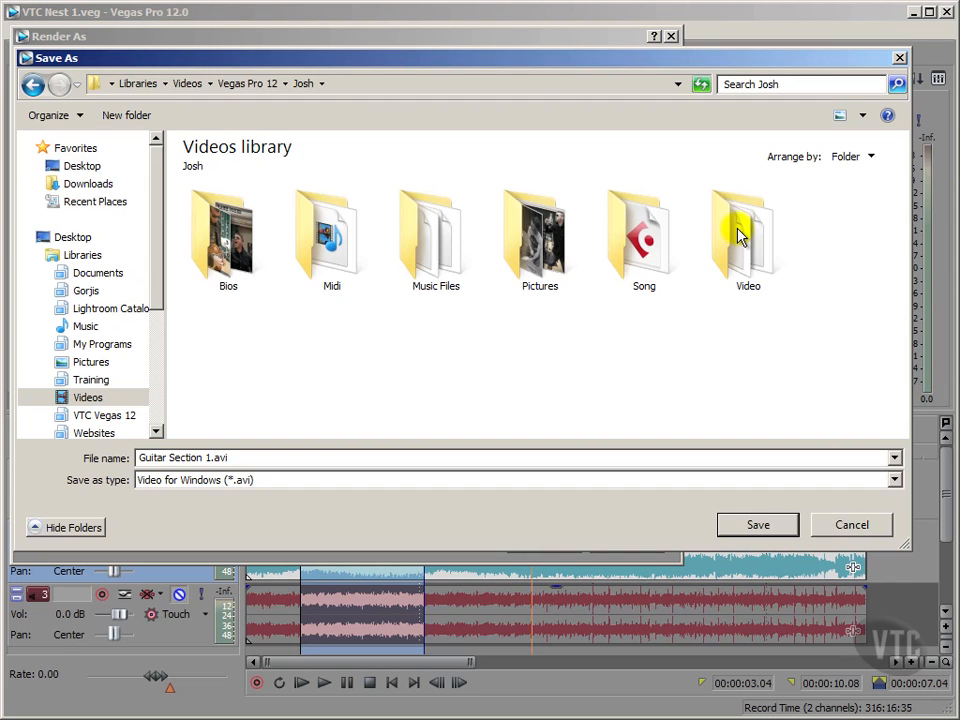
{"action": "double_click", "coordinate": [738, 234]}
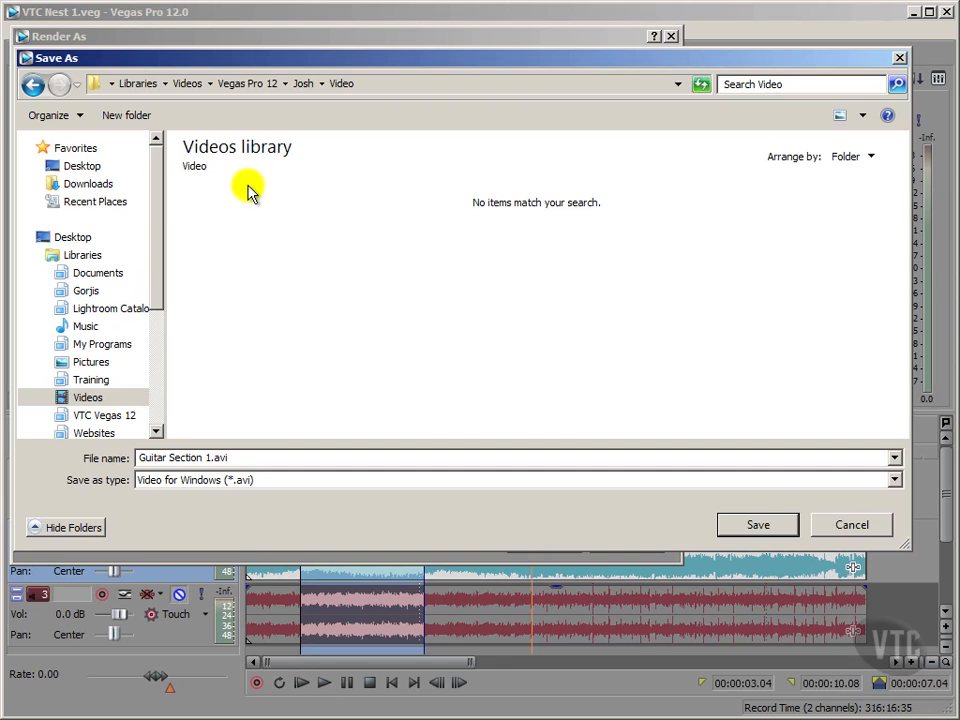
{"action": "left_click", "coordinate": [736, 523]}
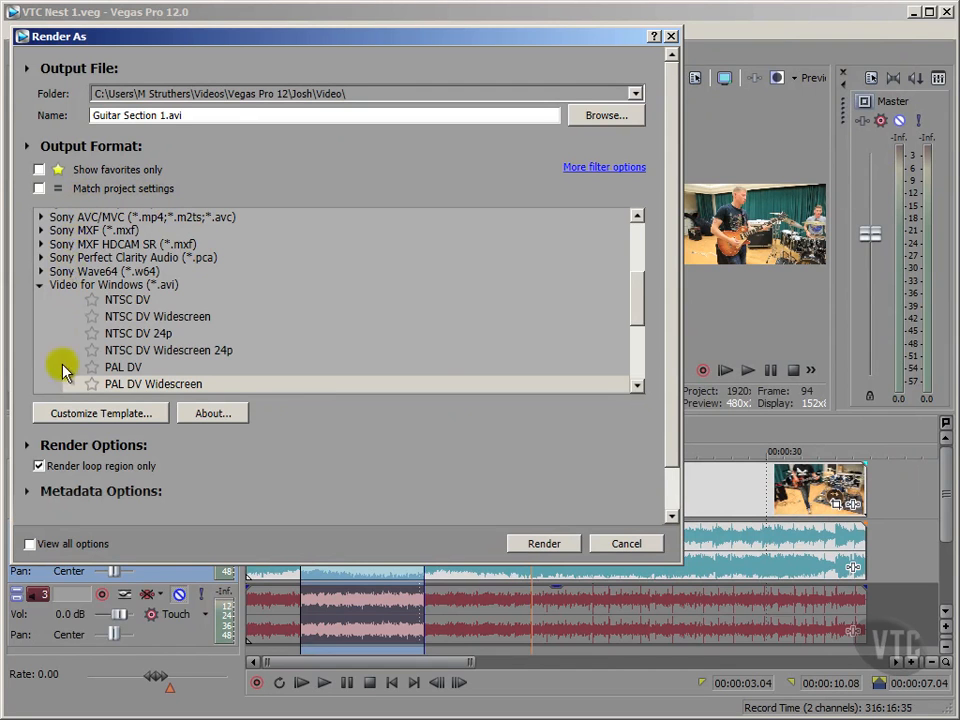
{"action": "left_click", "coordinate": [183, 392]}
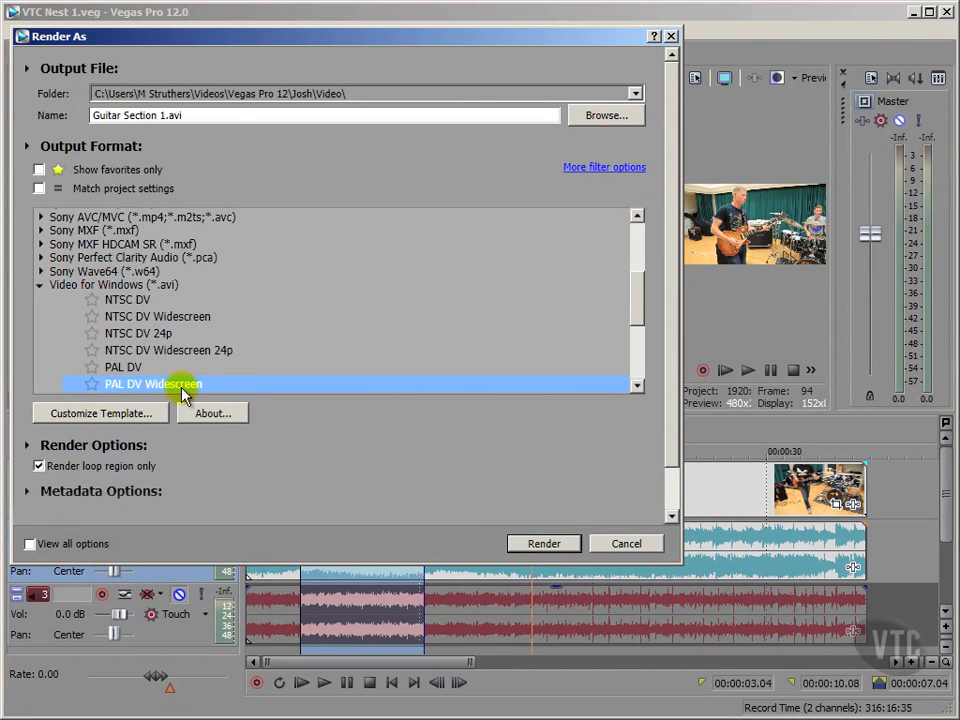
{"action": "left_click", "coordinate": [542, 543]}
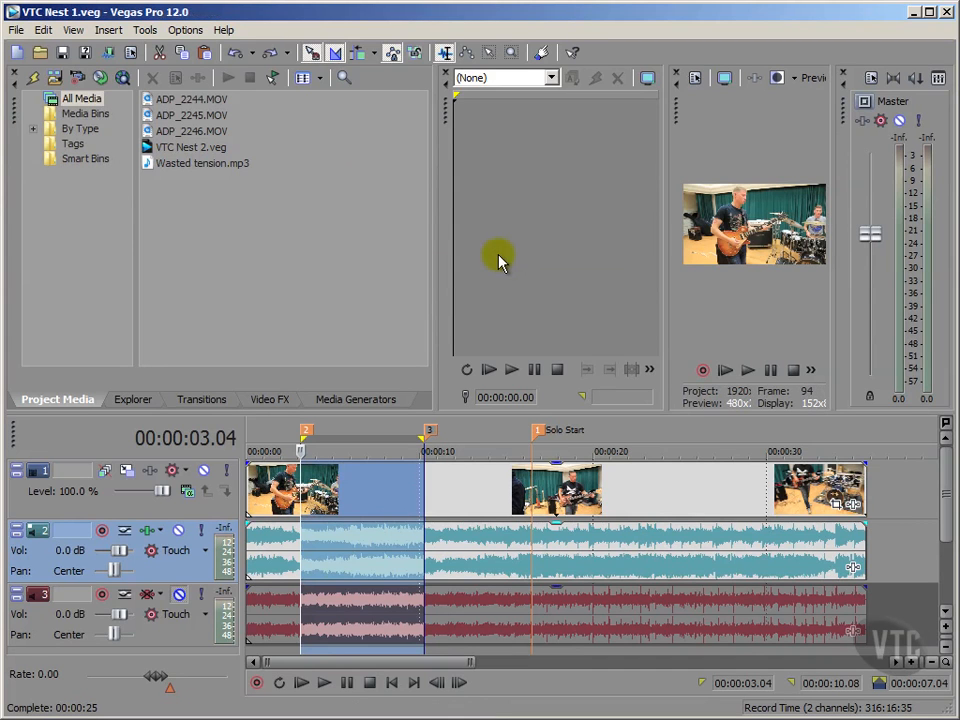
Create a new empty project and browse the media files to the Video folder holding the rendered clip.
{"action": "left_click", "coordinate": [60, 230]}
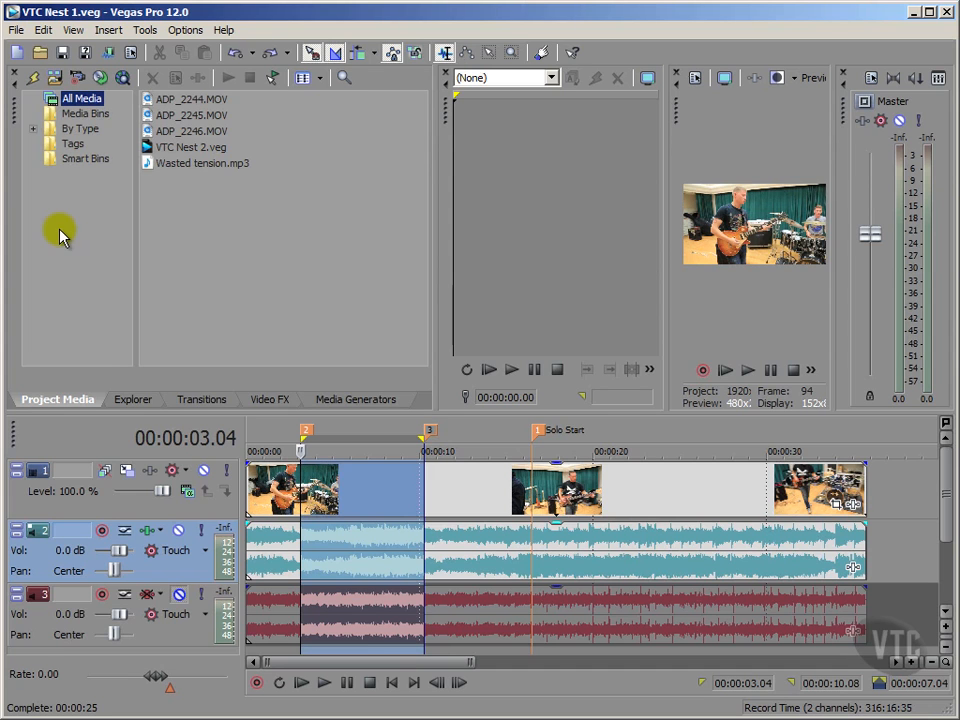
{"action": "left_click", "coordinate": [16, 53]}
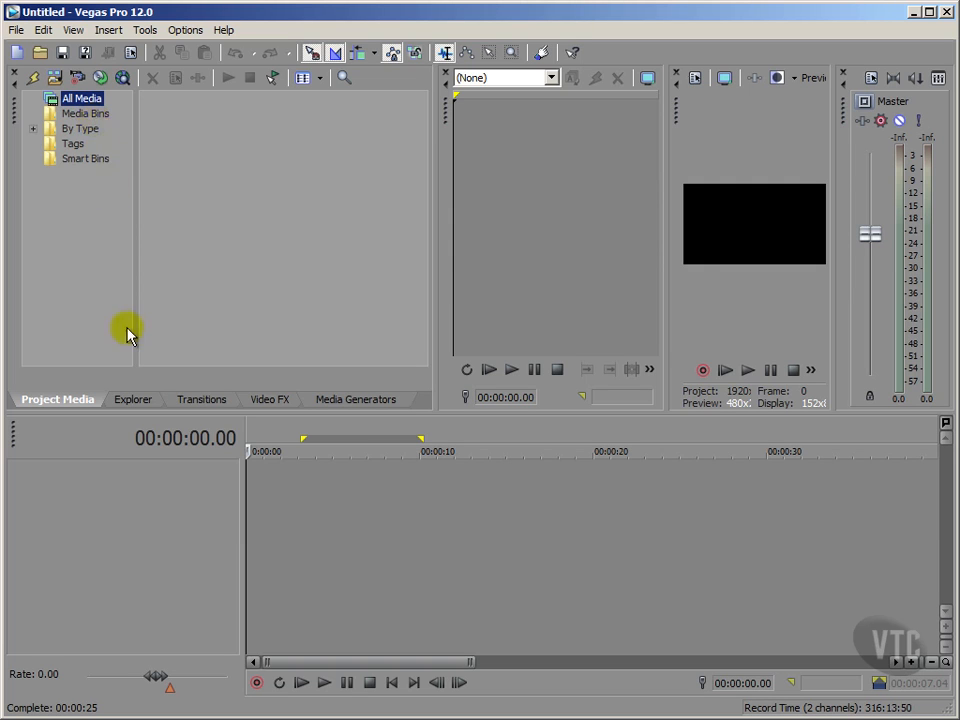
{"action": "left_click", "coordinate": [130, 401]}
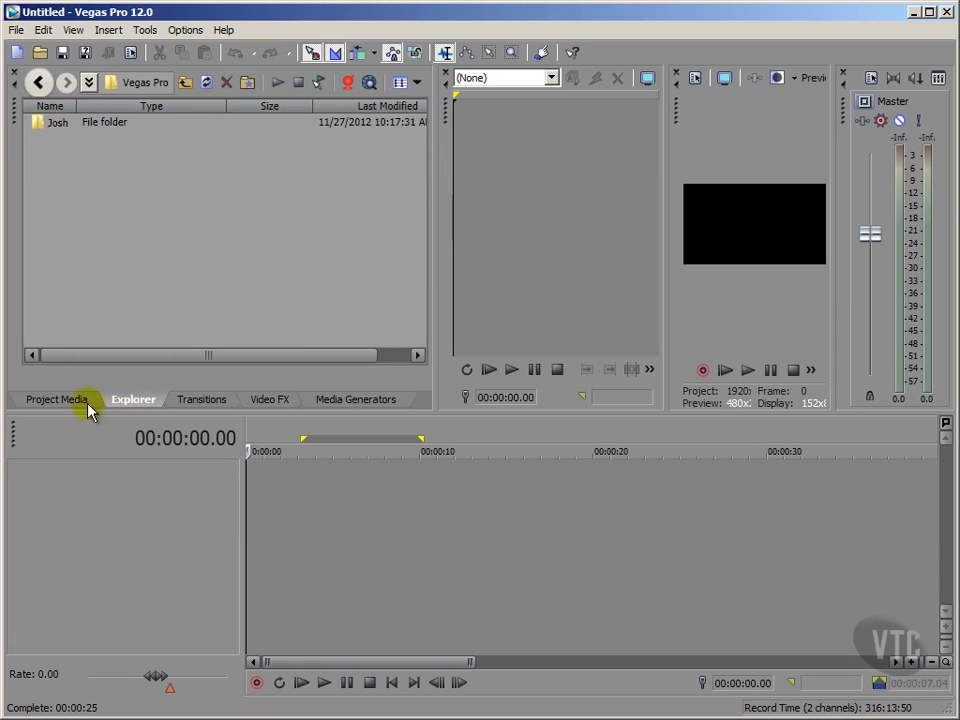
{"action": "left_click", "coordinate": [37, 124]}
{"action": "double_click", "coordinate": [37, 124]}
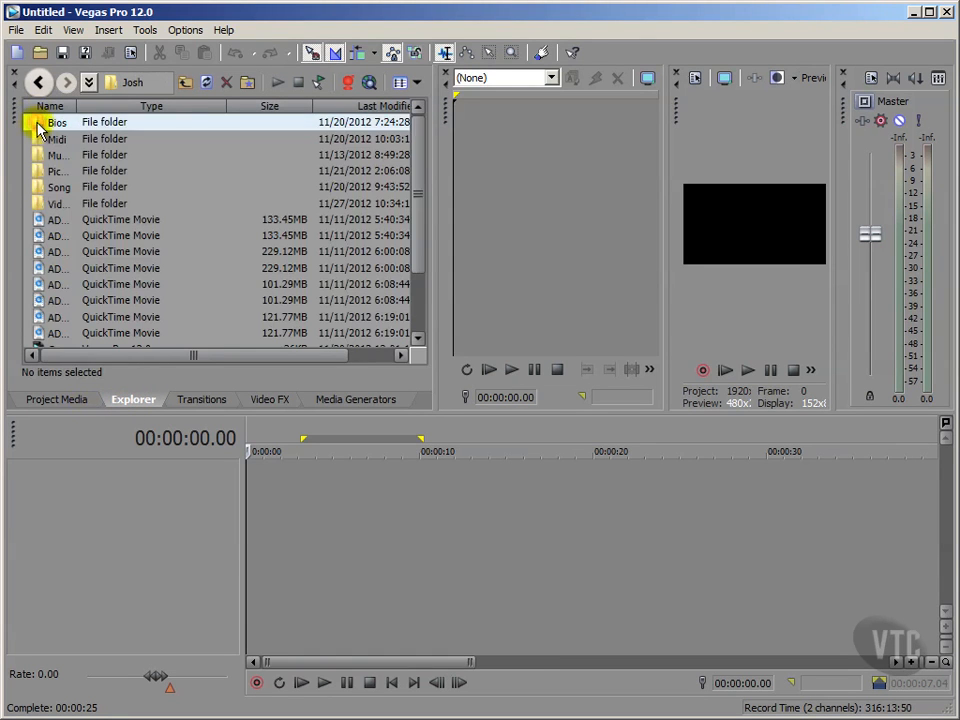
{"action": "double_click", "coordinate": [45, 207]}
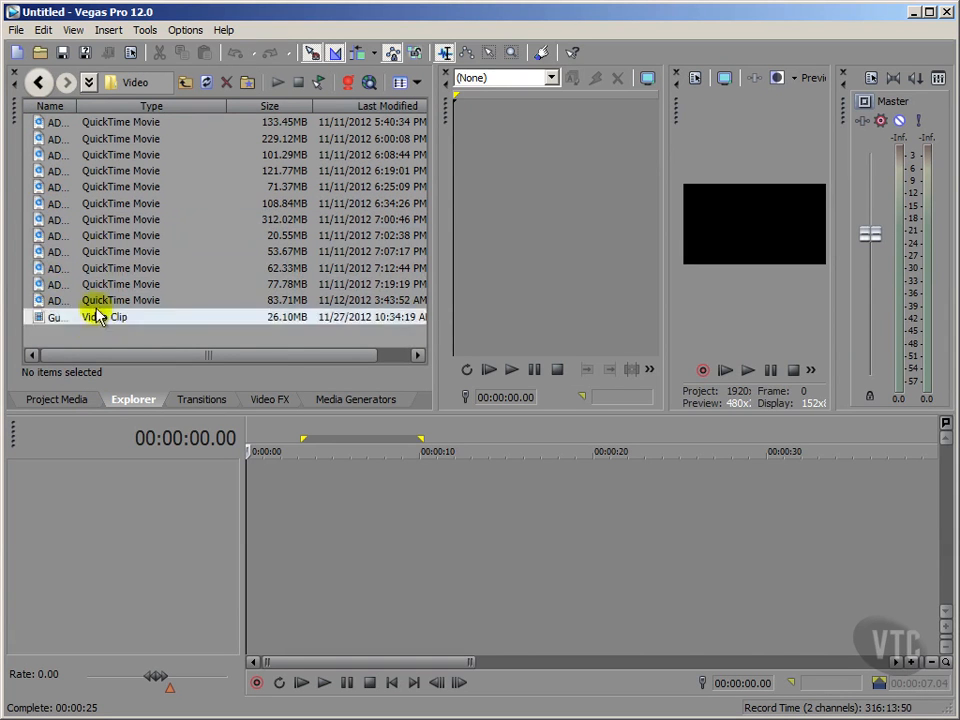
Widen the file name column and add Guitar Section 1.avi to the timeline, matching the project video settings to it.
{"action": "left_click_drag", "start_coordinate": [74, 106], "coordinate": [205, 108]}
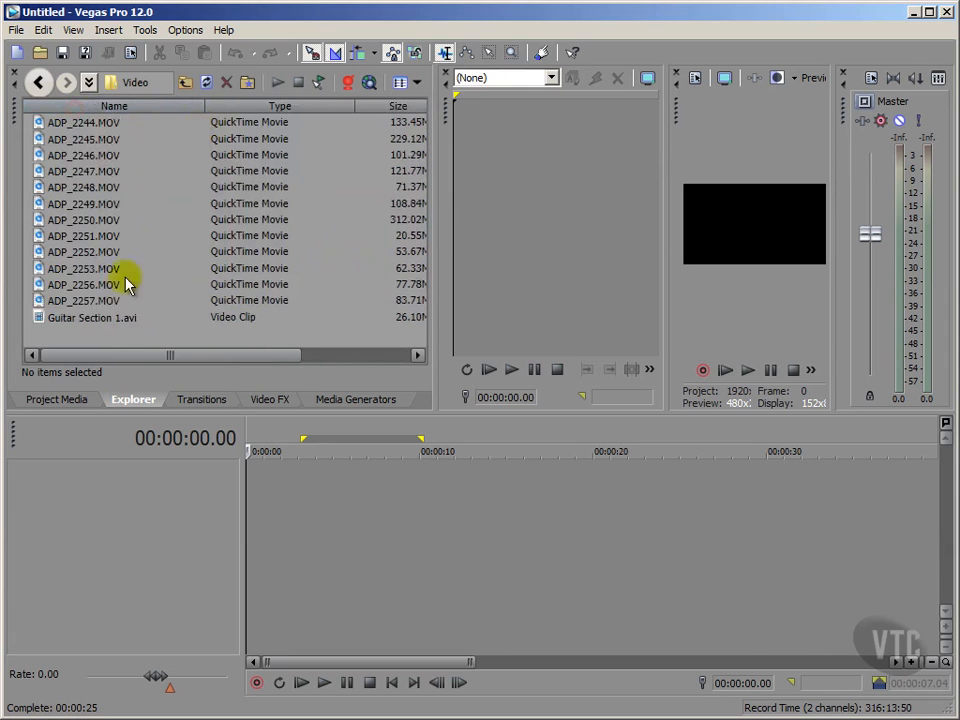
{"action": "left_click", "coordinate": [79, 318]}
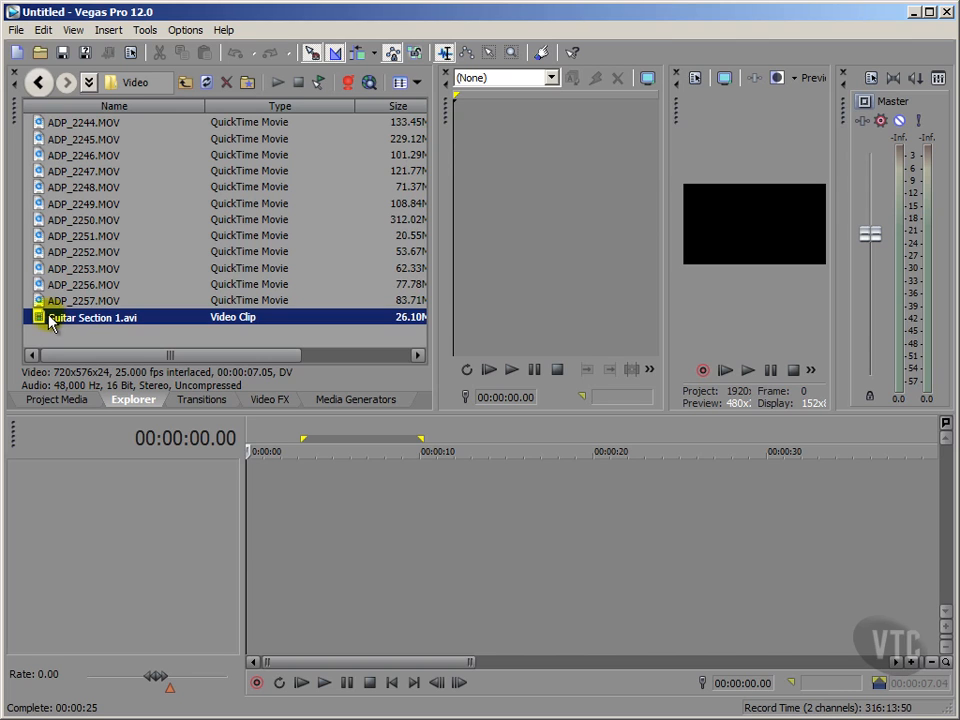
{"action": "double_click", "coordinate": [46, 318]}
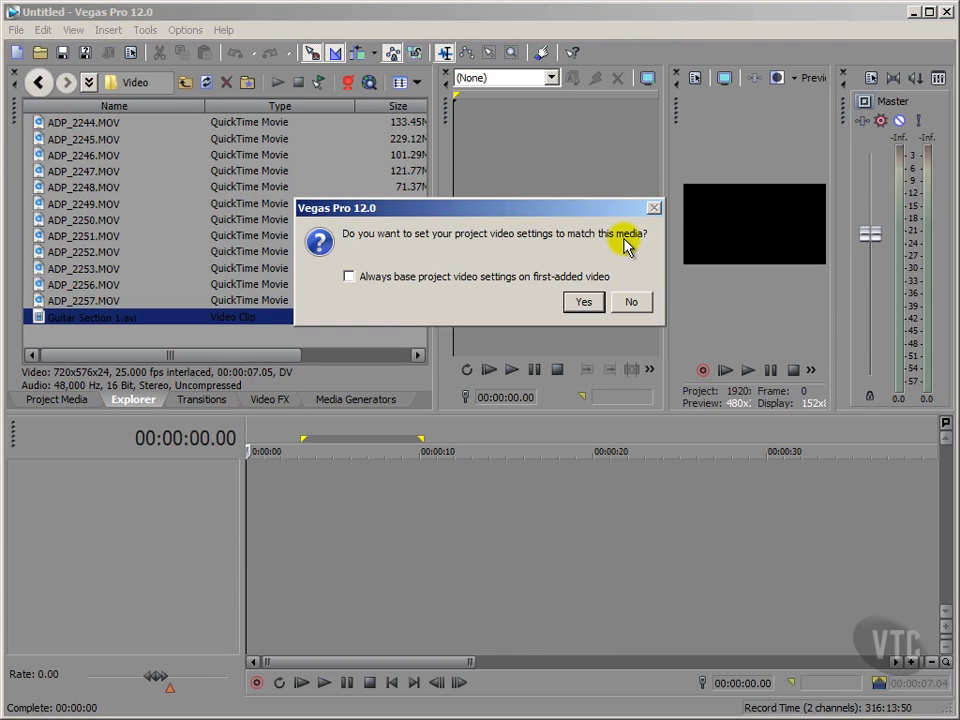
{"action": "left_click", "coordinate": [592, 301]}
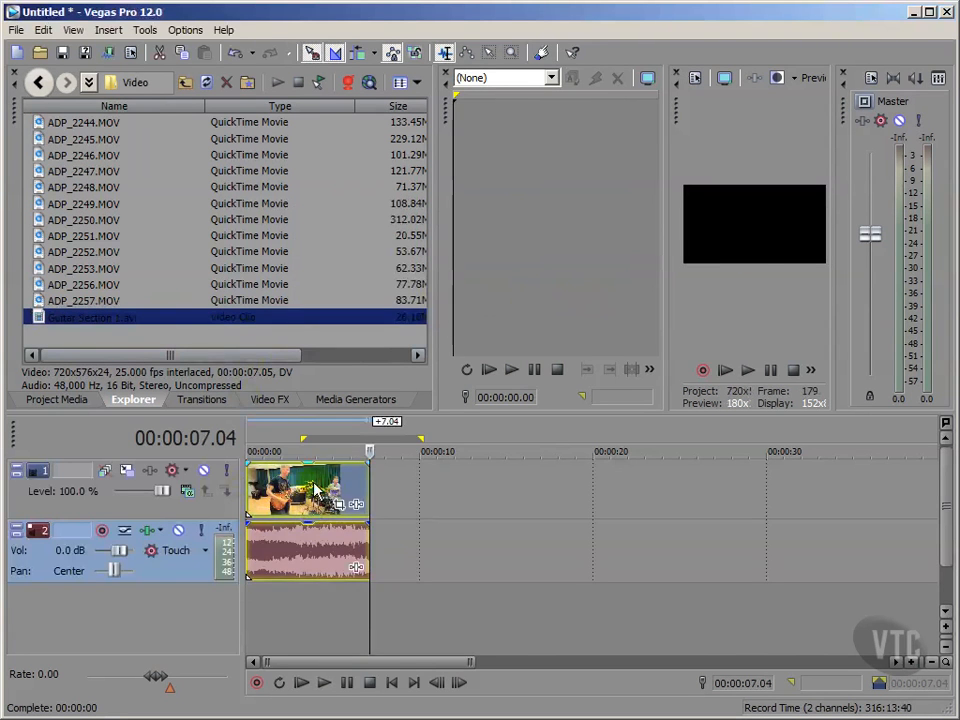
Return the cursor to the start of the timeline and display all of the project's media.
{"action": "left_click", "coordinate": [390, 684]}
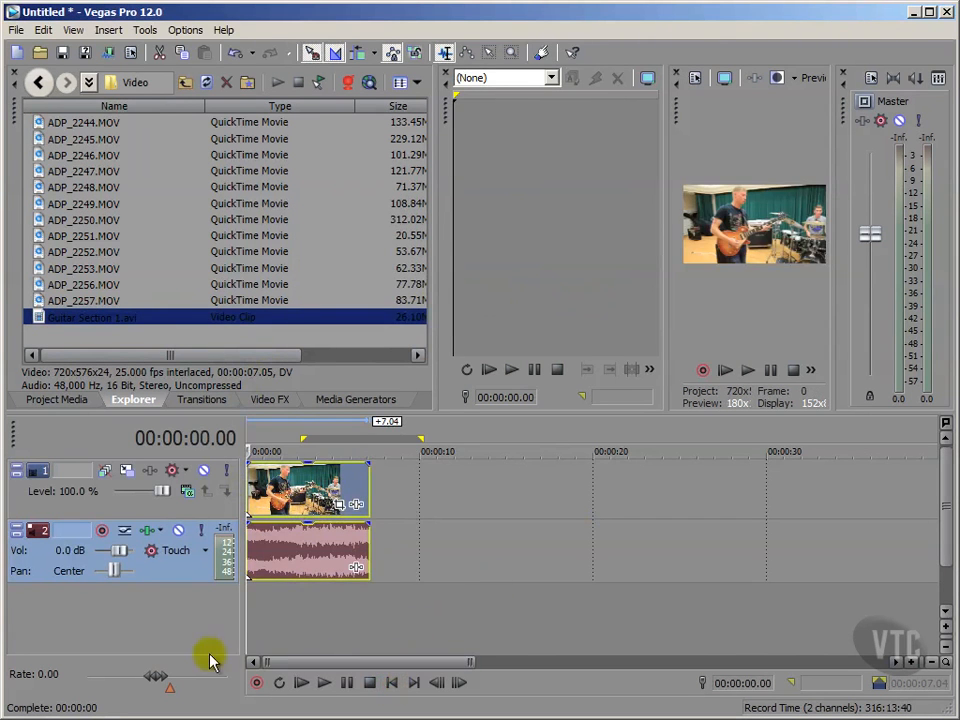
{"action": "left_click", "coordinate": [70, 404]}
{"action": "left_click", "coordinate": [80, 235]}
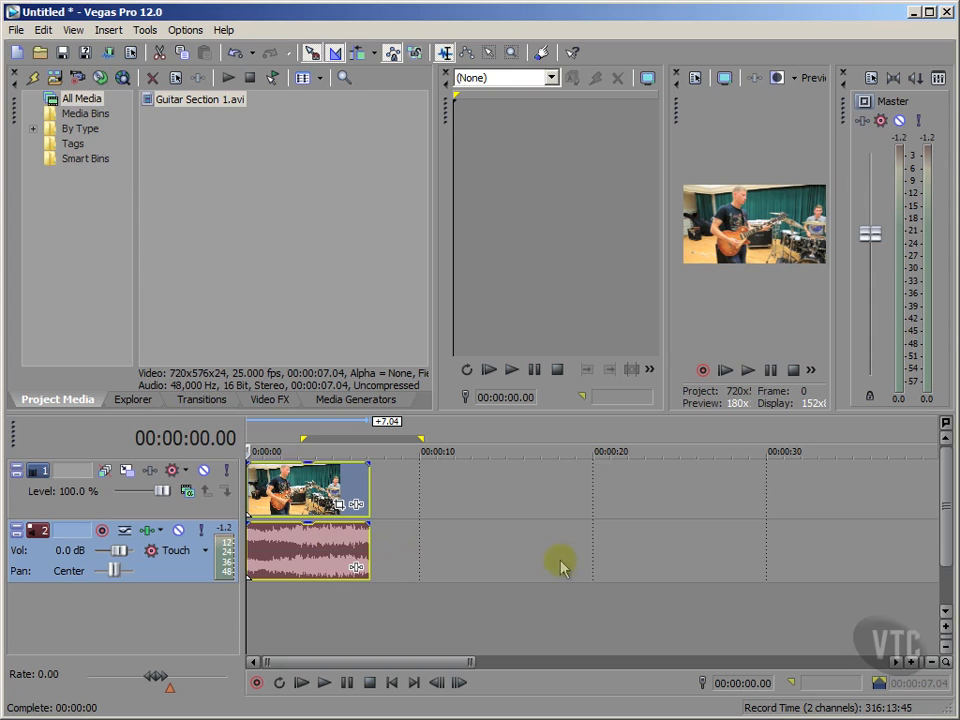
Fit the Guitar Section 1.avi clip to the timeline width and play it from the start, stopping playback when finished.
{"action": "left_click", "coordinate": [911, 662]}
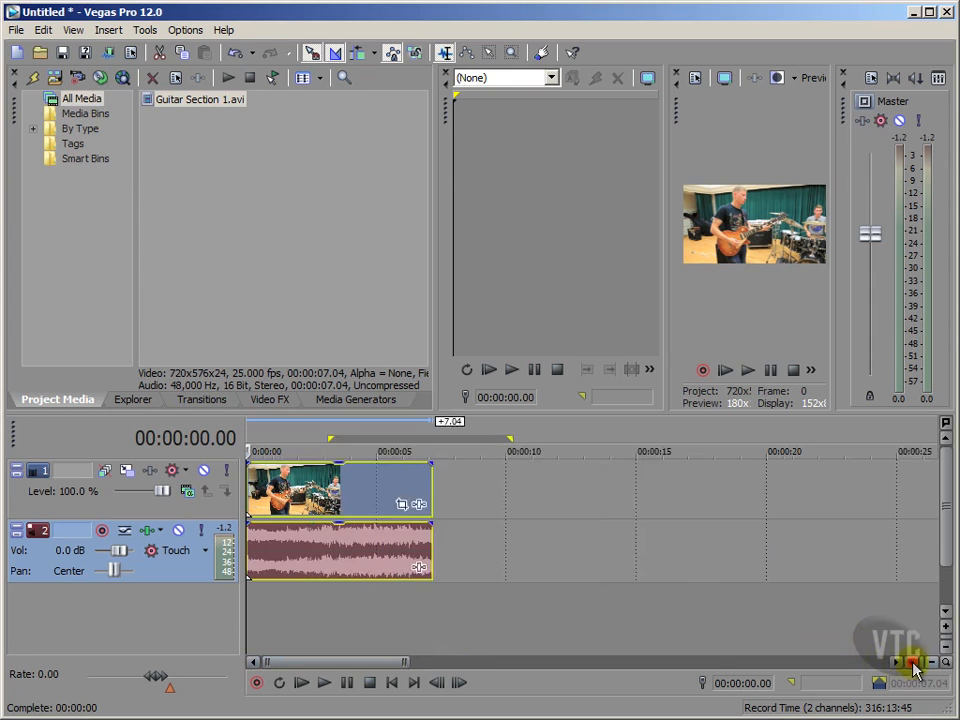
{"action": "left_click", "coordinate": [912, 663]}
{"action": "left_click", "coordinate": [912, 663]}
{"action": "left_click", "coordinate": [912, 663]}
{"action": "left_click", "coordinate": [912, 663]}
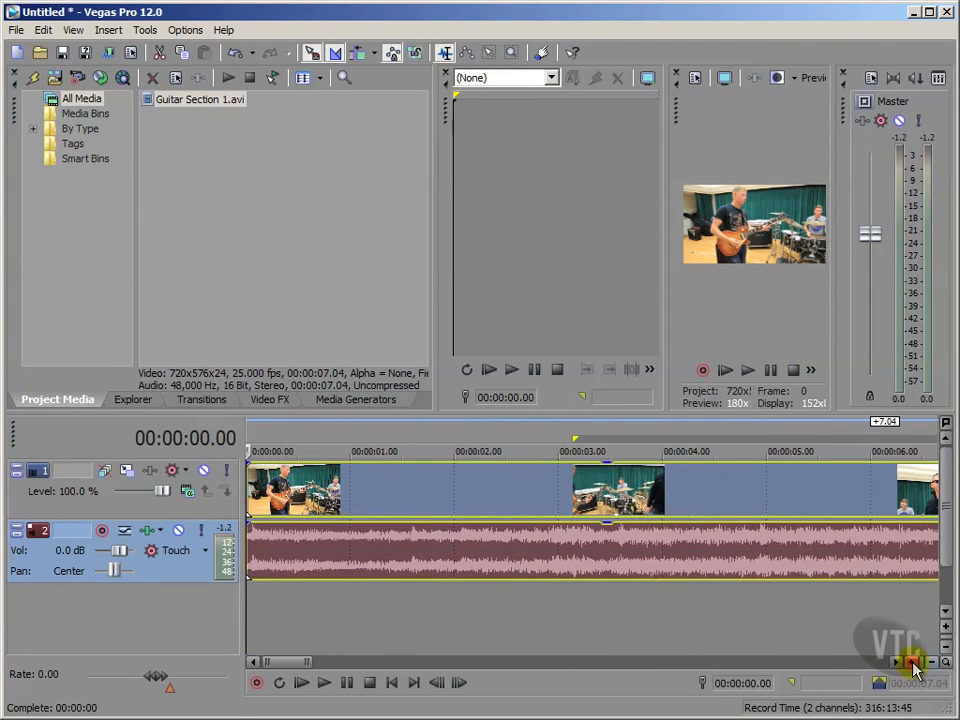
{"action": "left_click", "coordinate": [928, 661]}
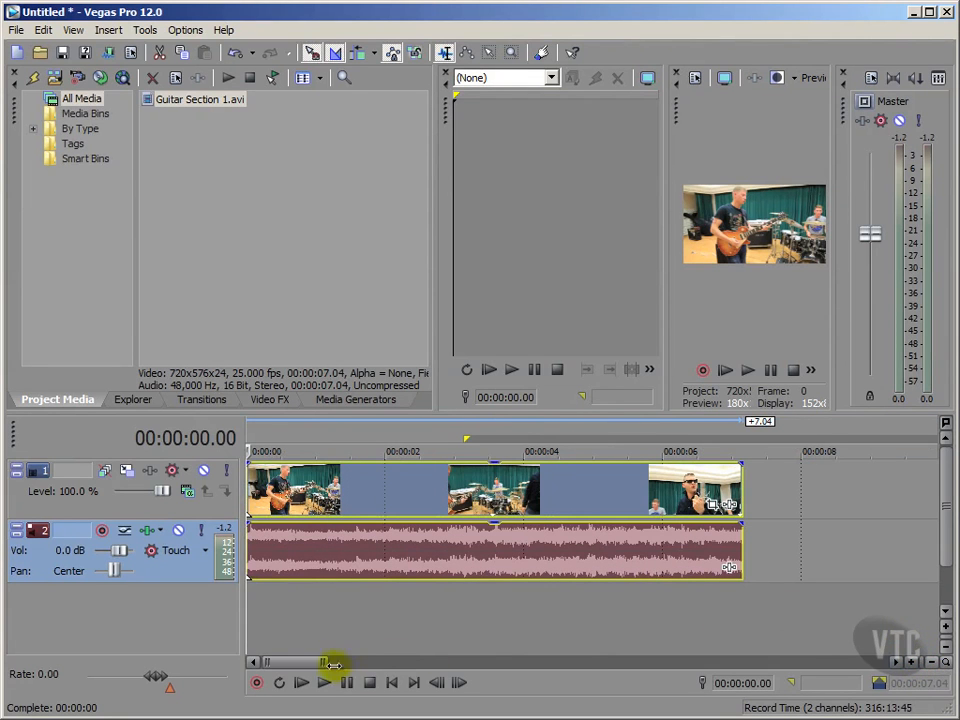
{"action": "left_click_drag", "start_coordinate": [328, 660], "coordinate": [312, 660]}
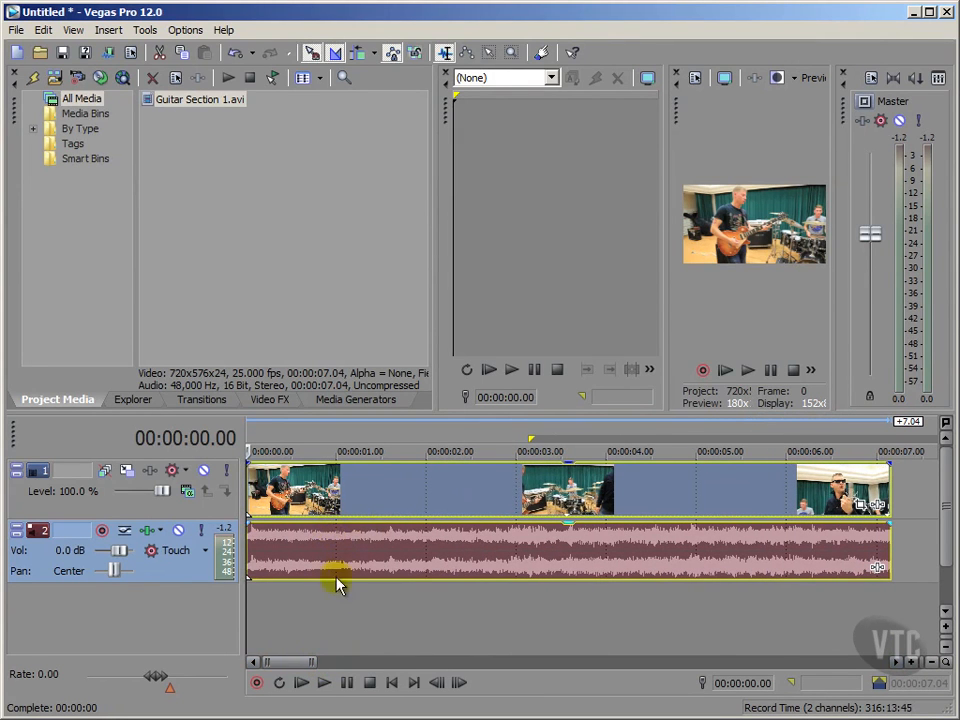
{"action": "left_click", "coordinate": [318, 684]}
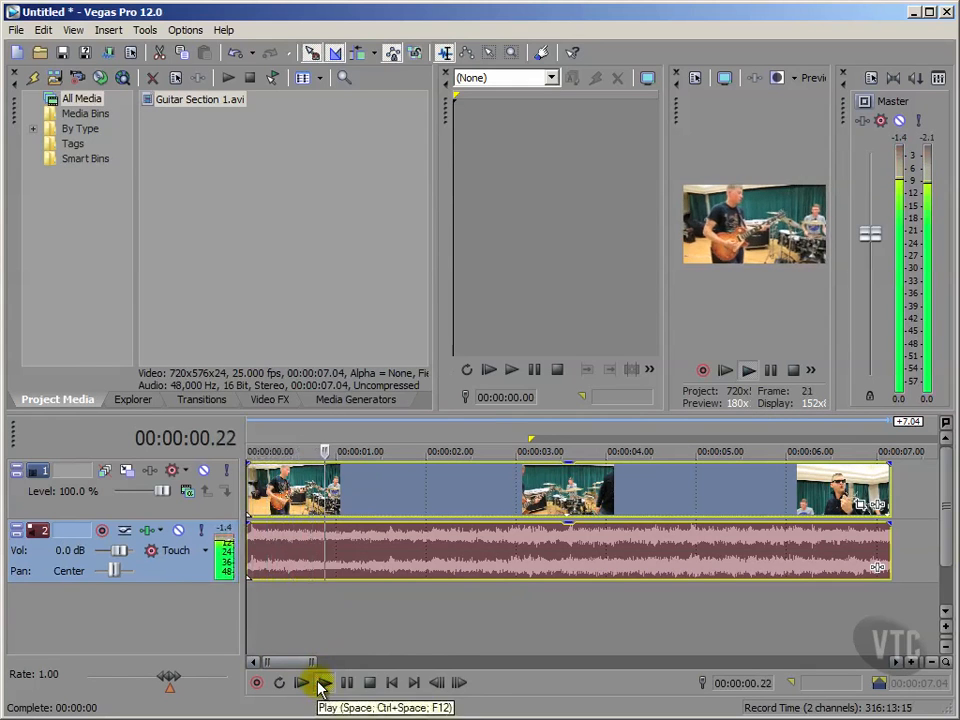
{"action": "left_click", "coordinate": [370, 683]}
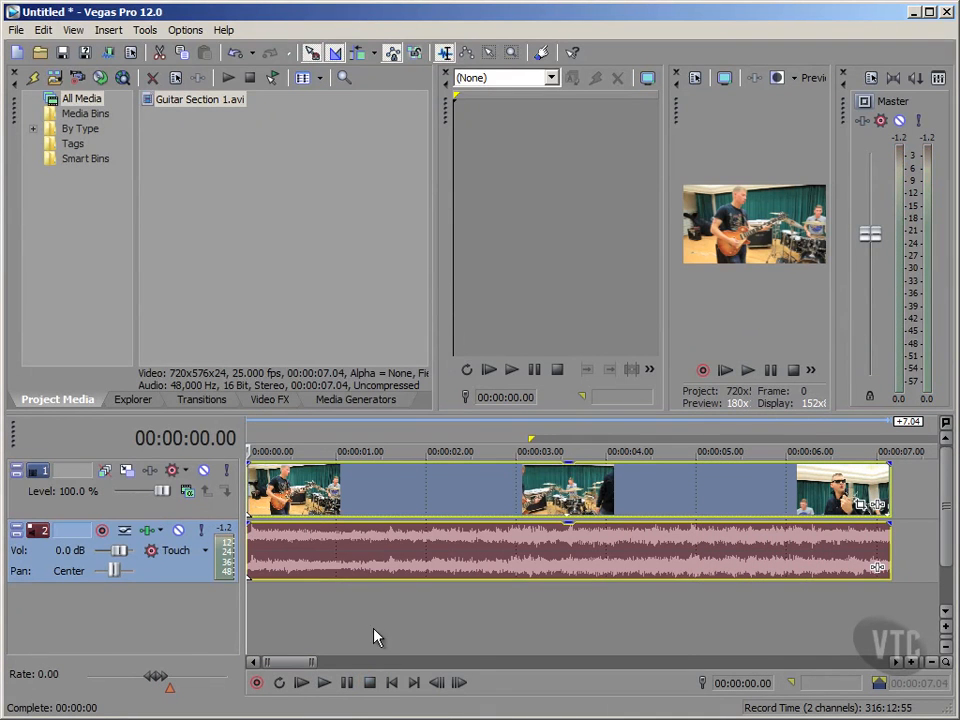